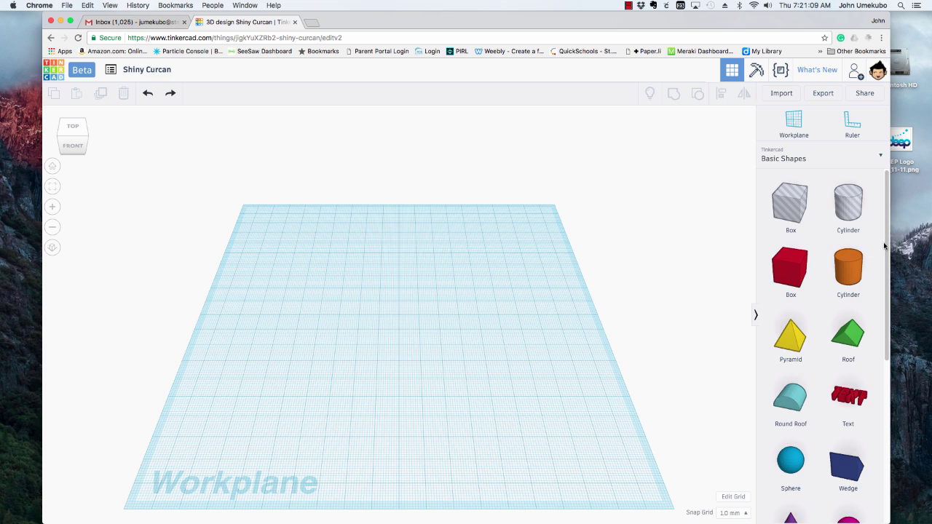
- Place a hole cylinder in the workplane's back left corner and set its width and depth to 22.5 mm
{"action": "left_click_drag", "start_coordinate": [849, 218], "coordinate": [287, 261]}
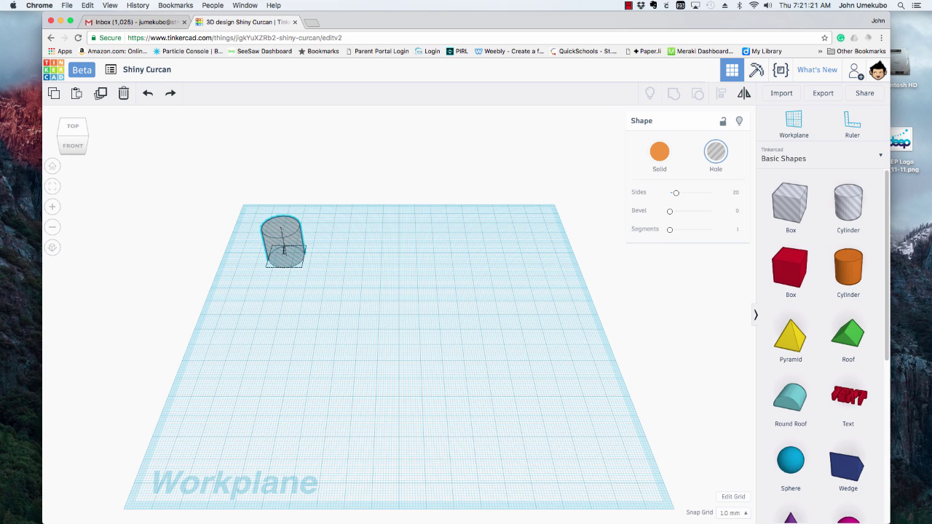
{"action": "left_click_drag", "start_coordinate": [289, 266], "coordinate": [274, 250]}
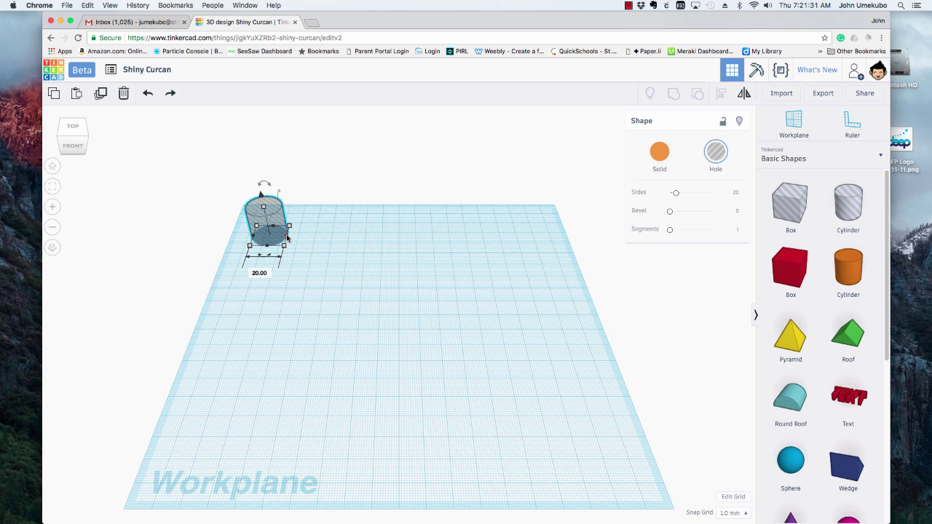
{"action": "left_click", "coordinate": [255, 272]}
{"action": "type", "text": "22.5"}
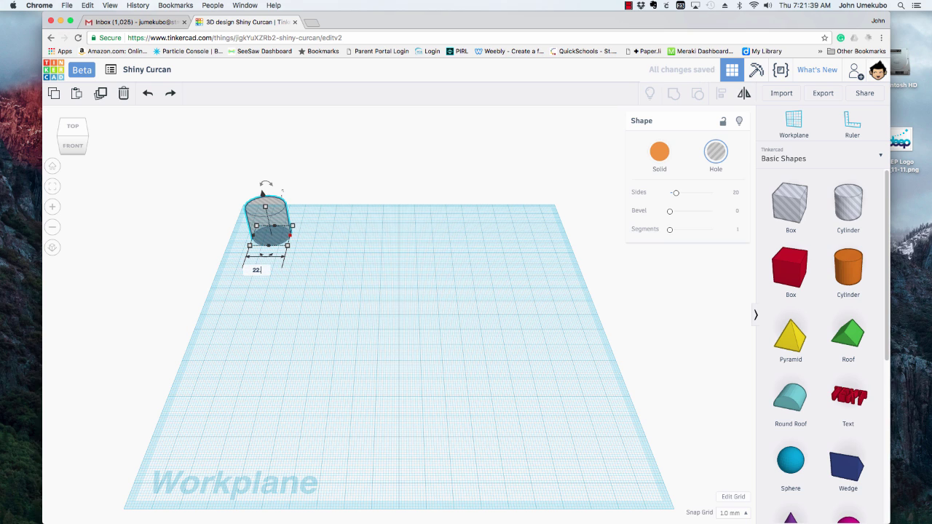
{"action": "key", "text": "Return"}
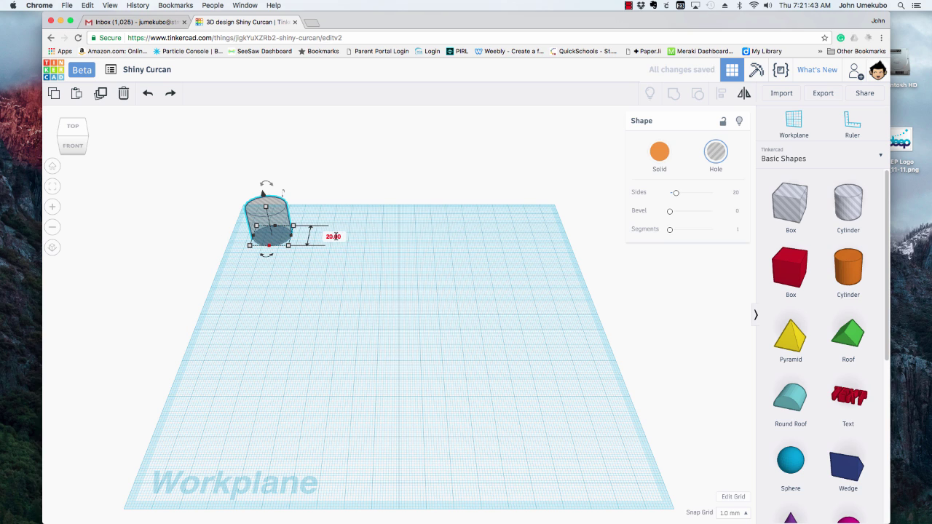
{"action": "left_click", "coordinate": [335, 234]}
{"action": "type", "text": "22.5"}
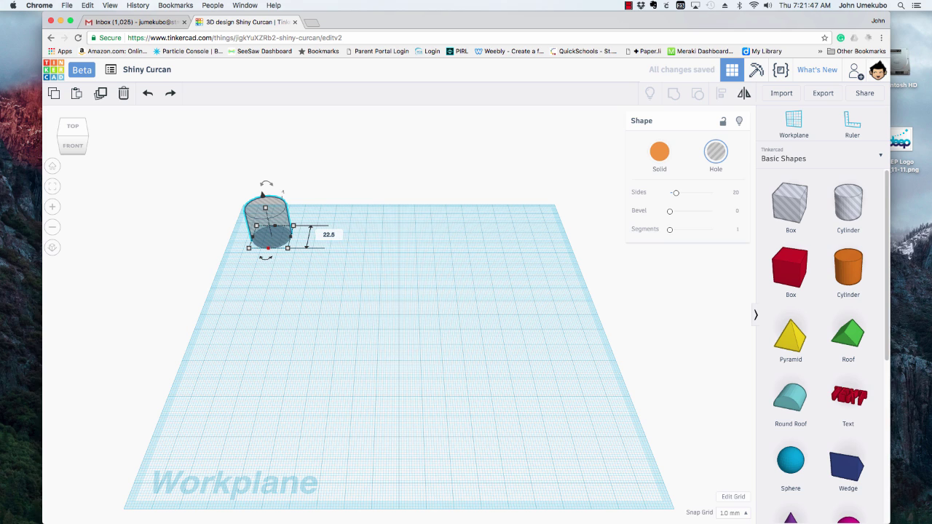
{"action": "key", "text": "Return"}
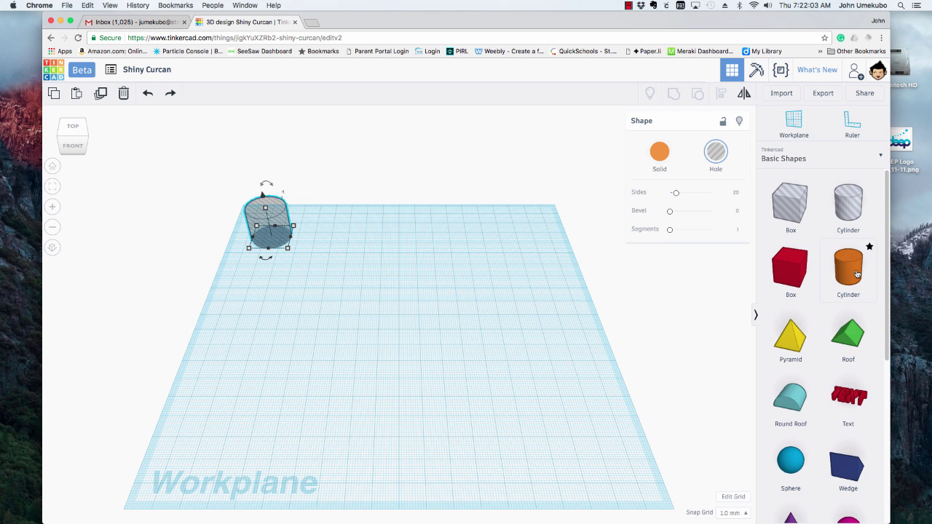
- Add a solid cylinder, resize it into a wider, flatter disc and place it beside the hole cylinder
{"action": "left_click_drag", "start_coordinate": [858, 275], "coordinate": [281, 293]}
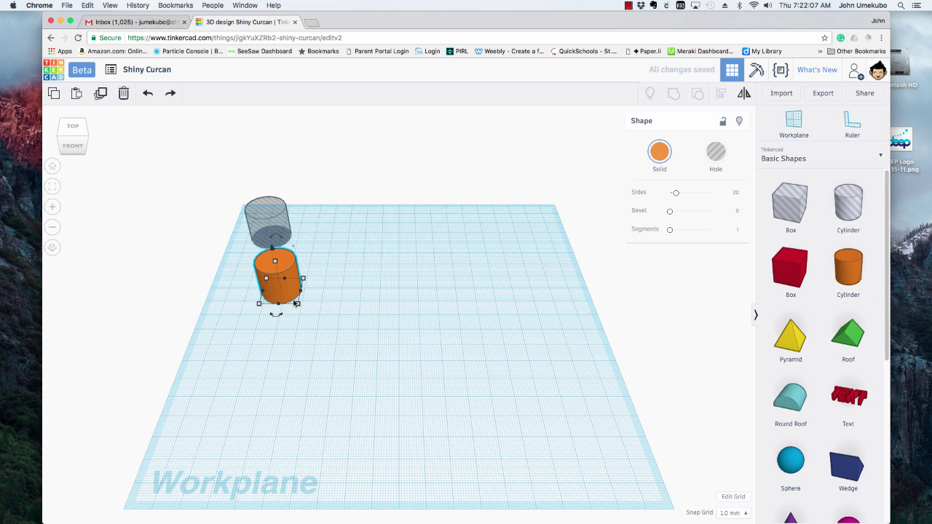
{"action": "left_click_drag", "start_coordinate": [298, 305], "coordinate": [315, 317]}
{"action": "left_click", "coordinate": [285, 270]}
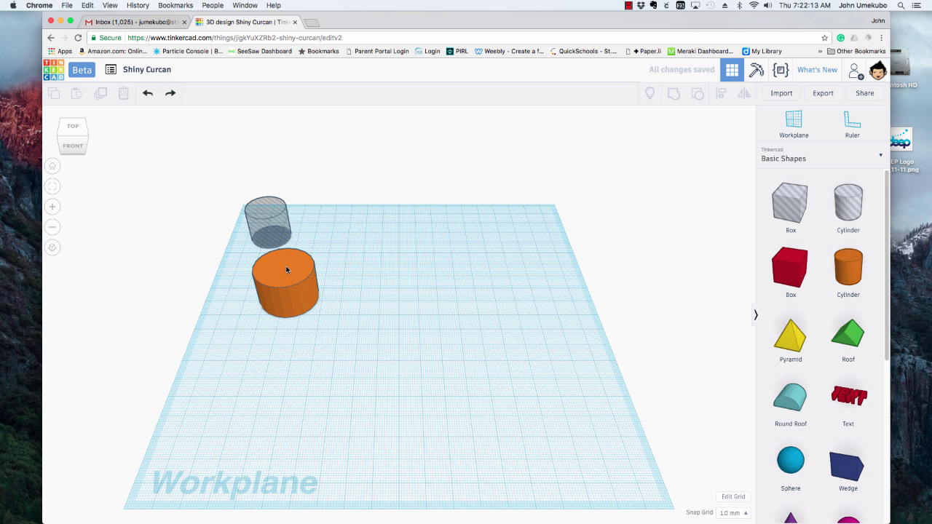
{"action": "left_click_drag", "start_coordinate": [285, 270], "coordinate": [288, 287]}
{"action": "left_click", "coordinate": [379, 335]}
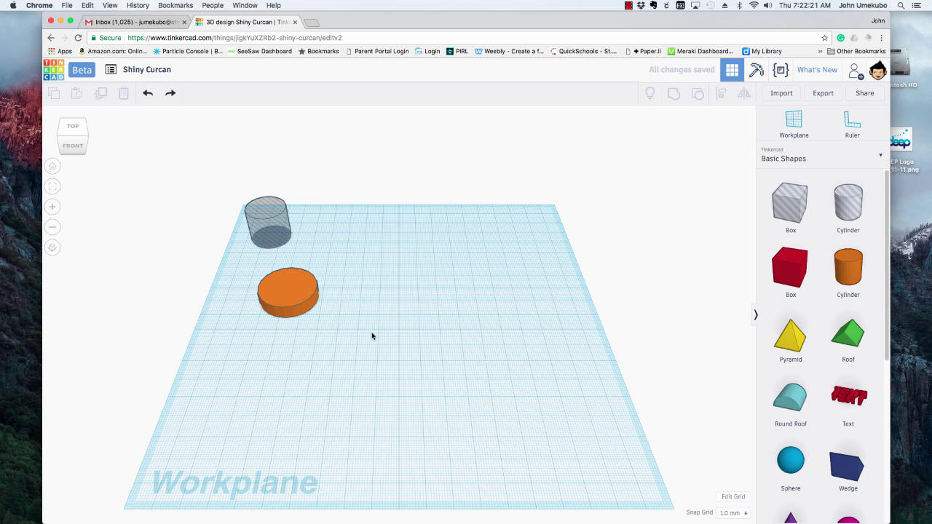
{"action": "left_click_drag", "start_coordinate": [279, 293], "coordinate": [319, 226]}
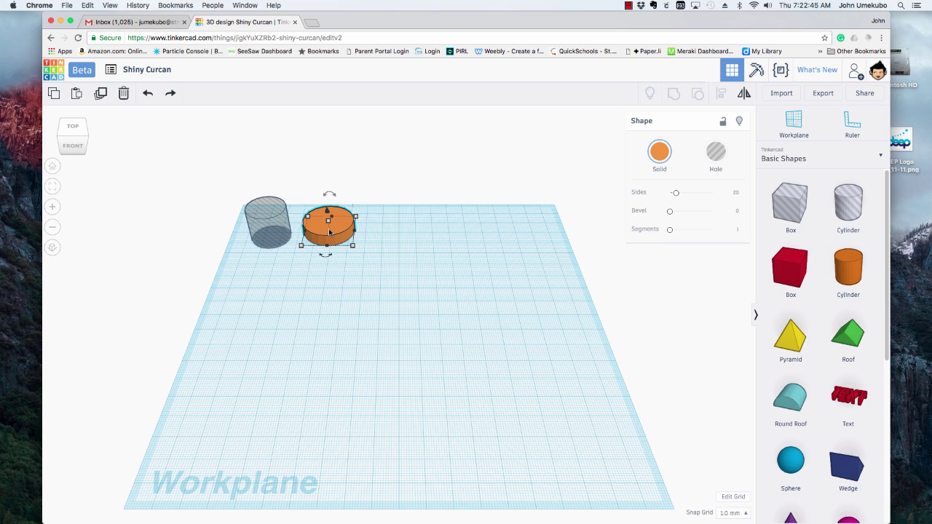
- Copy the disc about 37 mm across and 101 mm forward, and place a copy of the hole cylinder on it
{"action": "left_click_drag", "start_coordinate": [329, 232], "coordinate": [392, 366], "text": "alt"}
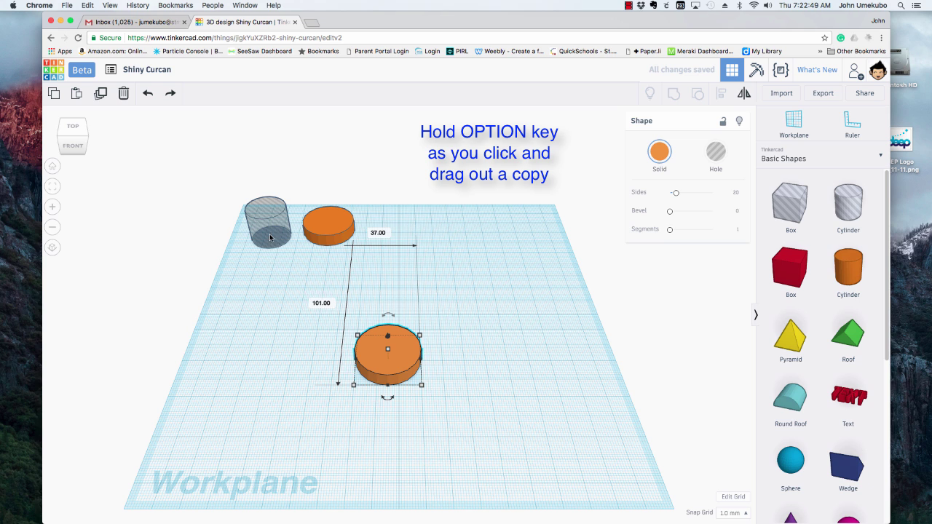
{"action": "left_click_drag", "start_coordinate": [273, 244], "coordinate": [396, 366], "text": "alt"}
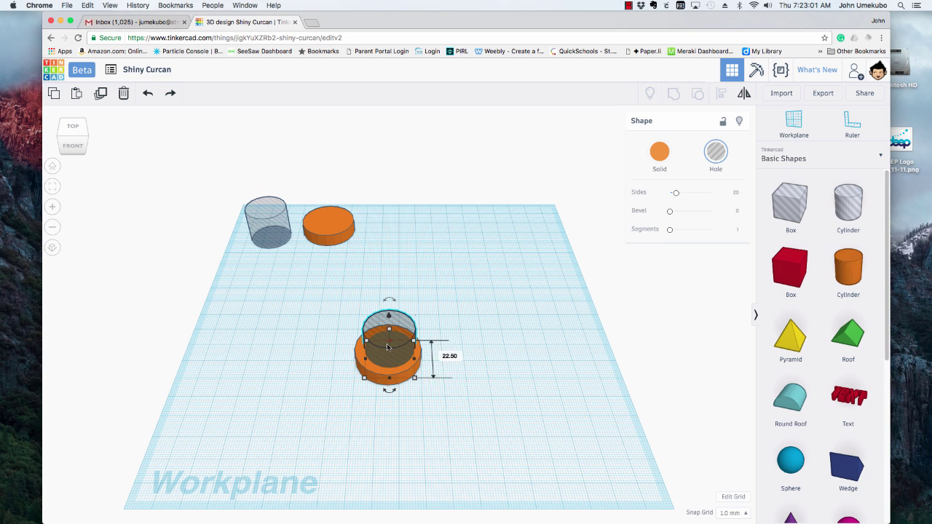
- Align the copied disc and hole cylinder on their centres in both horizontal directions
{"action": "left_click_drag", "start_coordinate": [299, 289], "coordinate": [448, 412]}
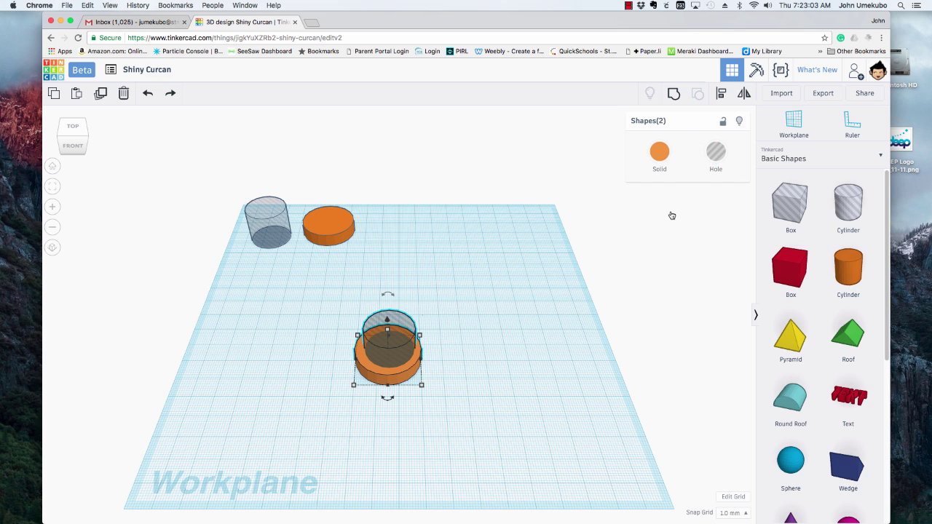
{"action": "left_click", "coordinate": [721, 94]}
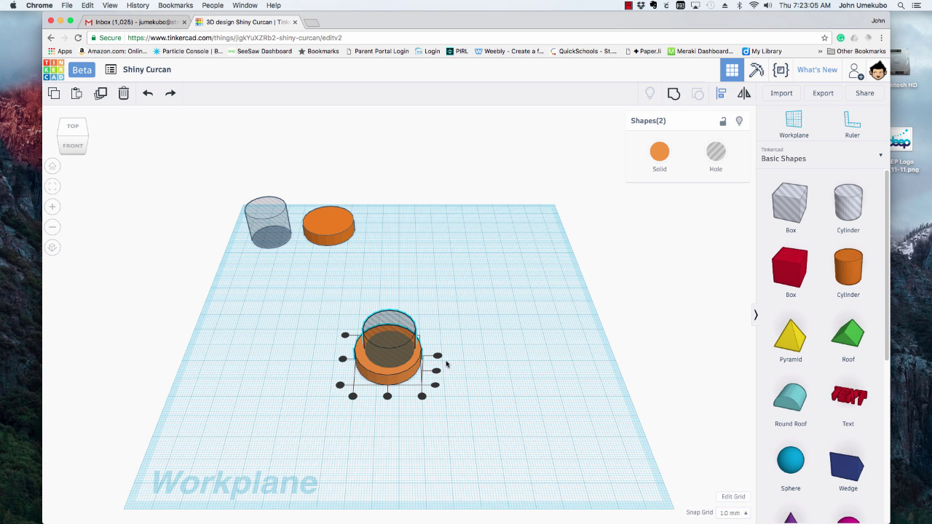
{"action": "left_click", "coordinate": [387, 397]}
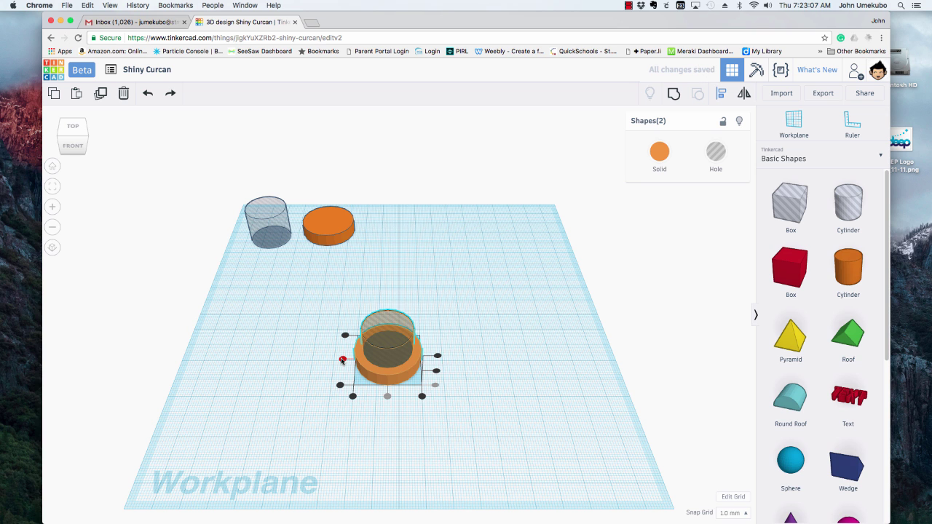
{"action": "left_click", "coordinate": [343, 360]}
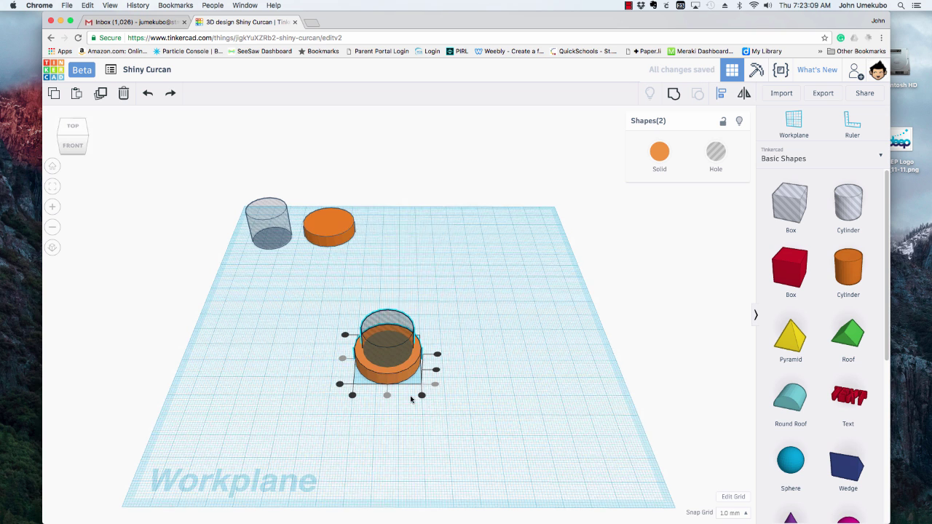
- Nudge the aligned disc and hole cylinder about 10 mm toward the back and 19 mm to the left on the workplane
{"action": "right_click_drag", "start_coordinate": [411, 399], "coordinate": [473, 370]}
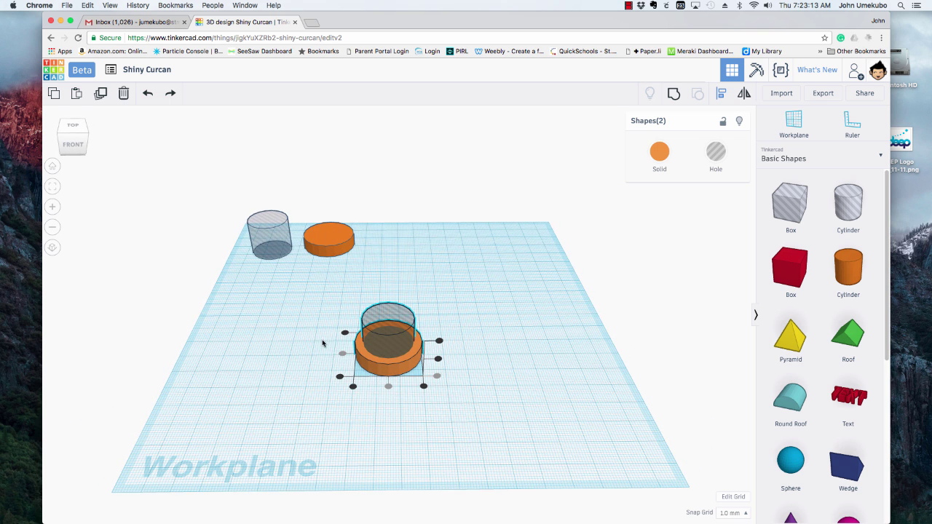
{"action": "left_click_drag", "start_coordinate": [319, 300], "coordinate": [485, 411]}
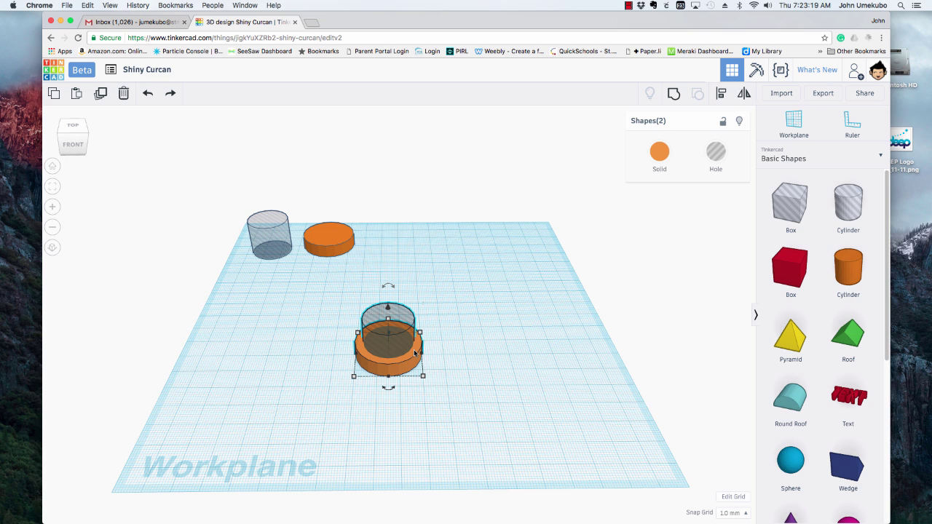
{"action": "key", "text": "Up"}
{"action": "key", "text": "Up"}
{"action": "key", "text": "Up"}
{"action": "key", "text": "Up"}
{"action": "key", "text": "Up"}
{"action": "key", "text": "Up"}
{"action": "key", "text": "Up"}
{"action": "key", "text": "Up"}
{"action": "key", "text": "Up"}
{"action": "key", "text": "Up"}
{"action": "key", "text": "Left"}
{"action": "key", "text": "Left"}
{"action": "key", "text": "Left"}
{"action": "key", "text": "Left"}
{"action": "key", "text": "Left"}
{"action": "key", "text": "Left"}
{"action": "key", "text": "Left"}
{"action": "key", "text": "Left"}
{"action": "key", "text": "Left"}
{"action": "key", "text": "Left"}
{"action": "key", "text": "Left"}
{"action": "key", "text": "Left"}
{"action": "key", "text": "Left"}
{"action": "key", "text": "Left"}
{"action": "key", "text": "Left"}
{"action": "key", "text": "Left"}
{"action": "key", "text": "Left"}
{"action": "key", "text": "Left"}
{"action": "key", "text": "Left"}
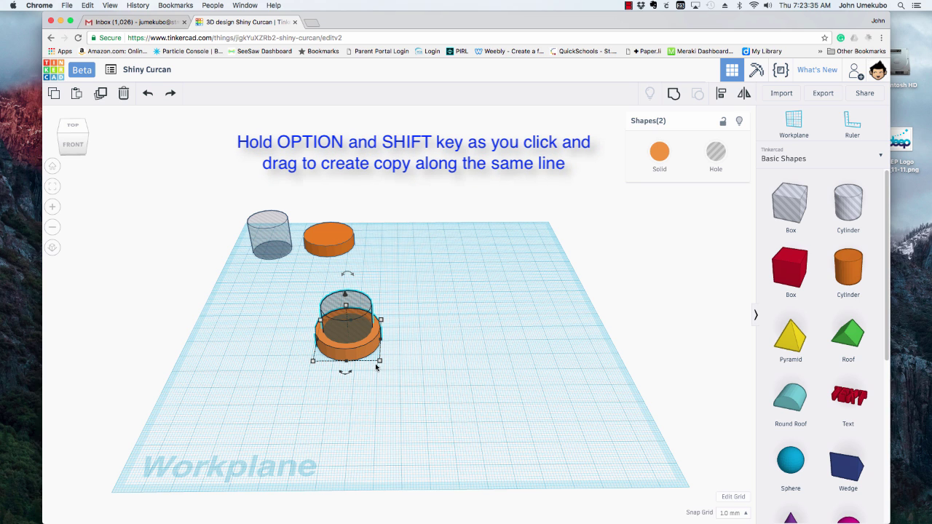
{"action": "left_click_drag", "start_coordinate": [350, 352], "coordinate": [501, 354], "text": "alt+shift"}
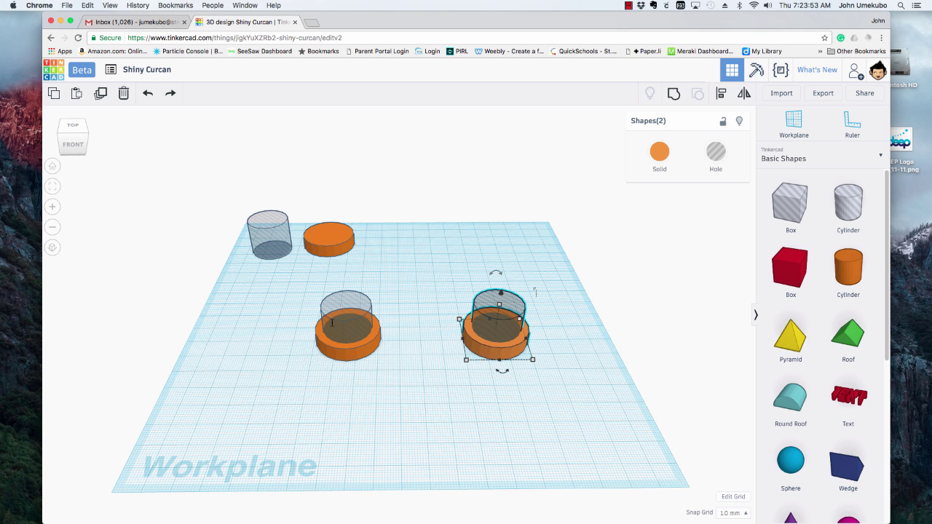
{"action": "left_click", "coordinate": [345, 354]}
{"action": "left_click_drag", "start_coordinate": [352, 355], "coordinate": [437, 397], "text": "alt"}
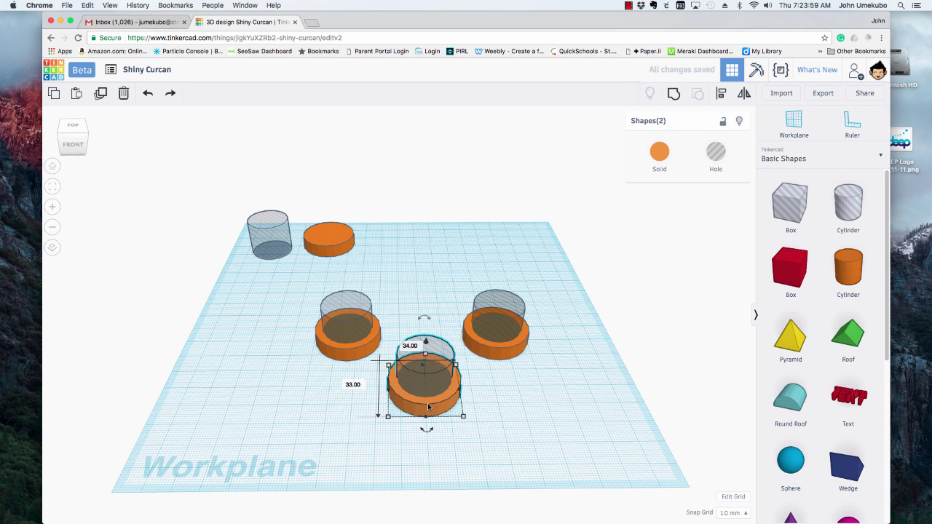
{"action": "key", "text": "Delete"}
{"action": "left_click_drag", "start_coordinate": [534, 379], "coordinate": [415, 267]}
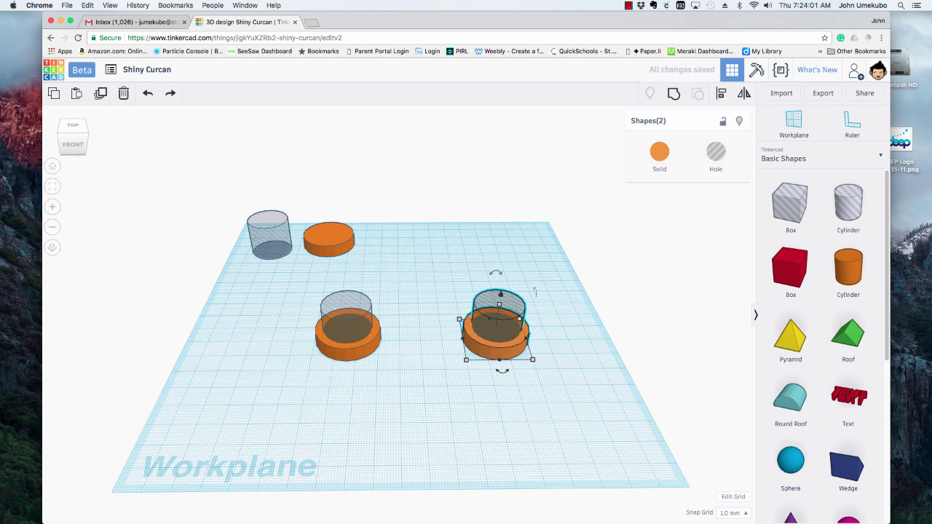
{"action": "key", "text": "Delete"}
- Copy the aligned disc and hole cylinder straight across to the right side of the workplane
{"action": "left_click_drag", "start_coordinate": [414, 386], "coordinate": [283, 270]}
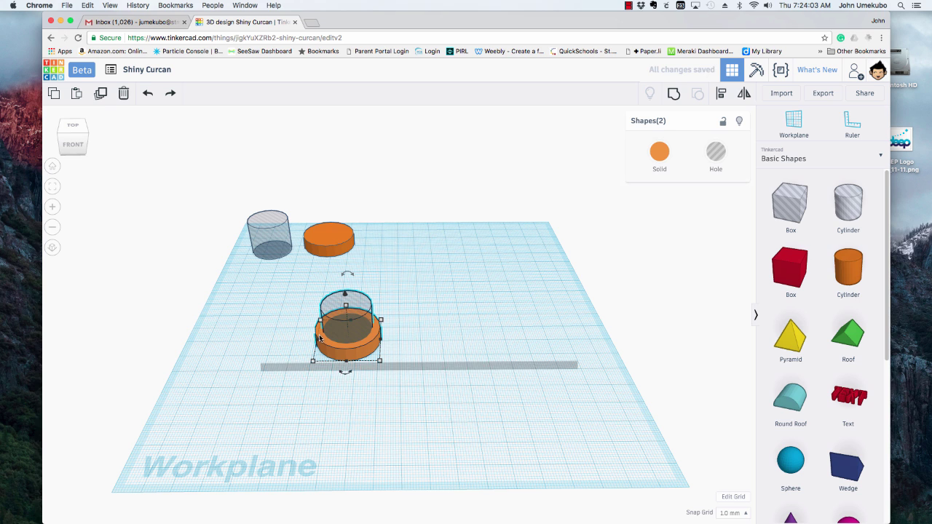
{"action": "left_click_drag", "start_coordinate": [345, 351], "coordinate": [514, 357], "text": "alt"}
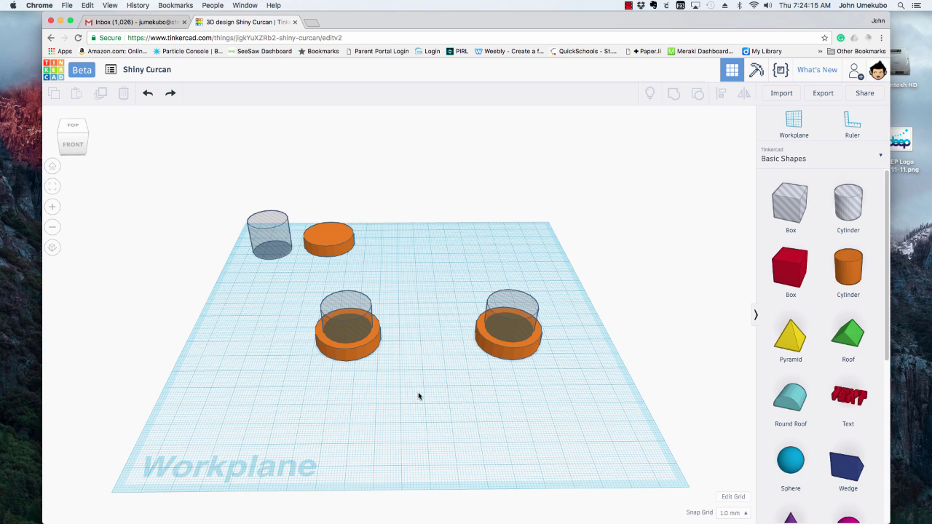
- Duplicate both disc-and-hole pairs, rotate the duplicates -60° in the workplane, and repeat the duplication to form a ring of six
{"action": "right_click_drag", "start_coordinate": [557, 391], "coordinate": [547, 408]}
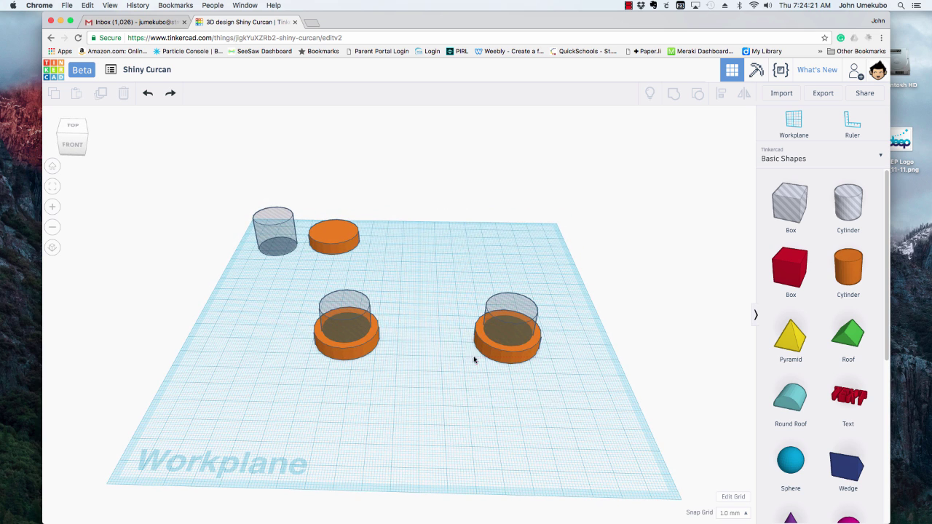
{"action": "left_click_drag", "start_coordinate": [557, 398], "coordinate": [289, 288]}
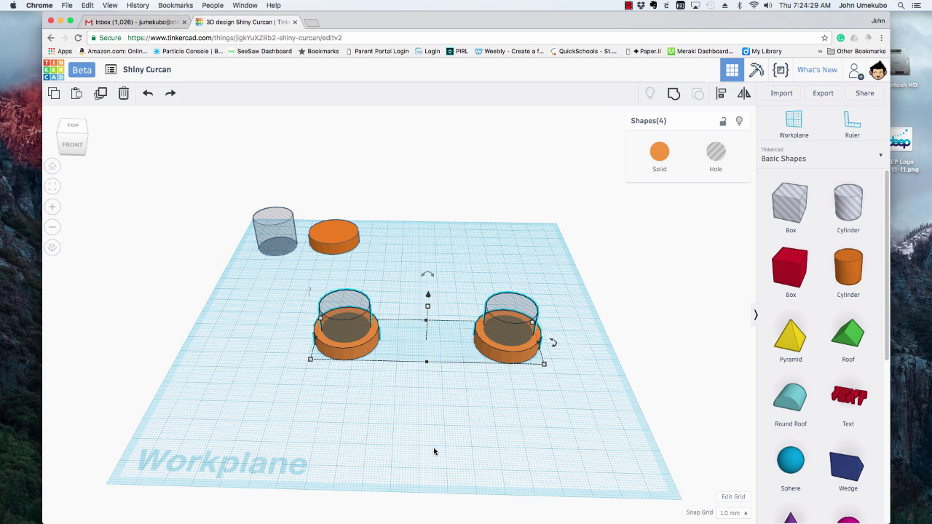
{"action": "key", "text": "super+d"}
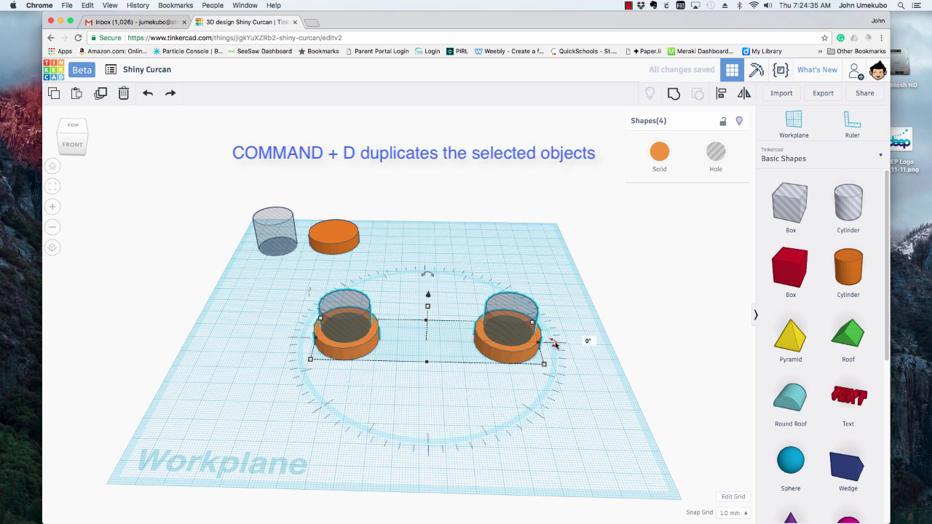
{"action": "mouse_move", "coordinate": [553, 343]}
{"action": "left_mouse_down"}
{"action": "mouse_move", "coordinate": [543, 375]}
{"action": "mouse_move", "coordinate": [505, 401]}
{"action": "mouse_move", "coordinate": [450, 412]}
{"action": "mouse_move", "coordinate": [479, 406]}
{"action": "mouse_move", "coordinate": [566, 435]}
{"action": "mouse_move", "coordinate": [520, 369]}
{"action": "mouse_move", "coordinate": [504, 389]}
{"action": "mouse_move", "coordinate": [454, 410]}
{"action": "mouse_move", "coordinate": [522, 382]}
{"action": "mouse_move", "coordinate": [483, 402]}
{"action": "mouse_move", "coordinate": [429, 407]}
{"action": "mouse_move", "coordinate": [444, 408]}
{"action": "mouse_move", "coordinate": [397, 407]}
{"action": "mouse_move", "coordinate": [362, 386]}
{"action": "mouse_move", "coordinate": [466, 393]}
{"action": "mouse_move", "coordinate": [503, 362]}
{"action": "mouse_move", "coordinate": [564, 435]}
{"action": "mouse_move", "coordinate": [394, 409]}
{"action": "mouse_move", "coordinate": [354, 389]}
{"action": "mouse_move", "coordinate": [496, 392]}
{"action": "mouse_move", "coordinate": [562, 426]}
{"action": "mouse_move", "coordinate": [519, 472]}
{"action": "mouse_move", "coordinate": [540, 462]}
{"action": "left_mouse_up"}
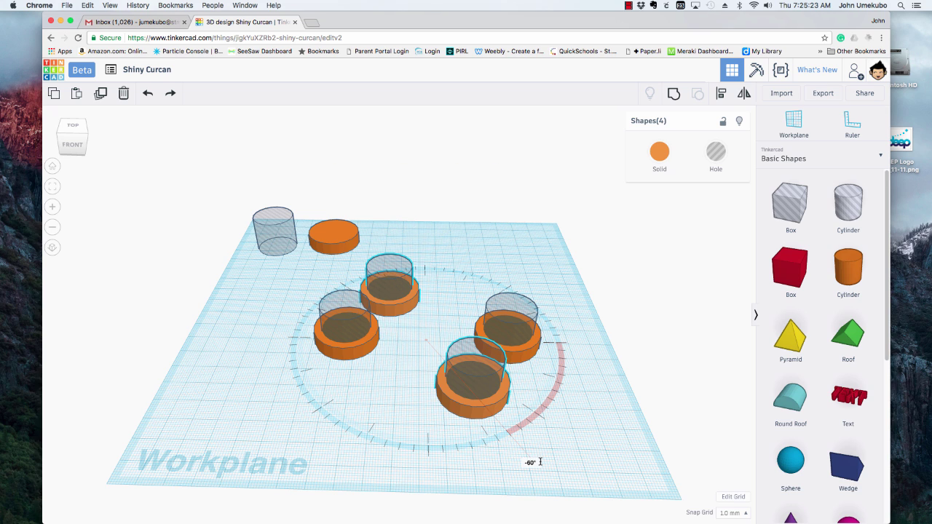
{"action": "left_click_drag", "start_coordinate": [539, 462], "coordinate": [539, 462]}
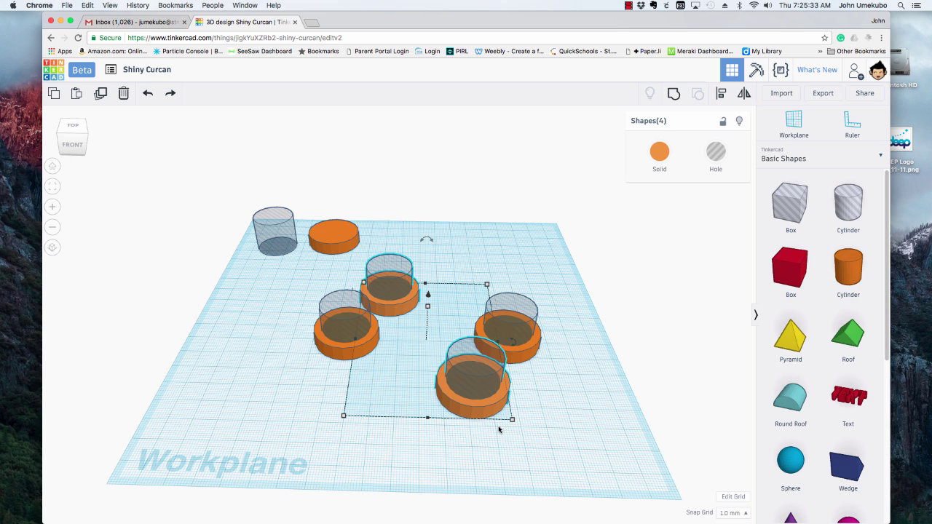
{"action": "key", "text": "super+d"}
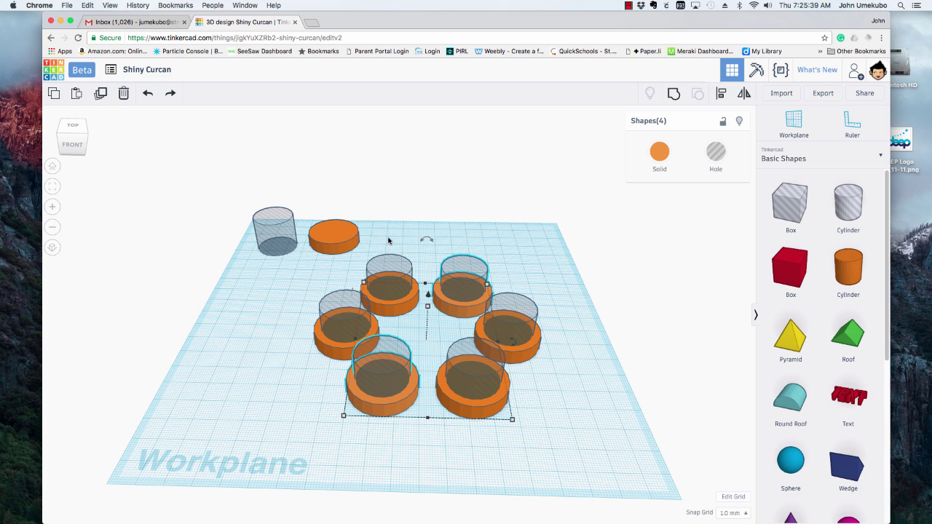
- Delete the four rotated disc-and-hole pairs, keeping only the two original opposite pairs
{"action": "left_click", "coordinate": [401, 270], "text": "shift"}
{"action": "left_click", "coordinate": [464, 276], "text": "shift"}
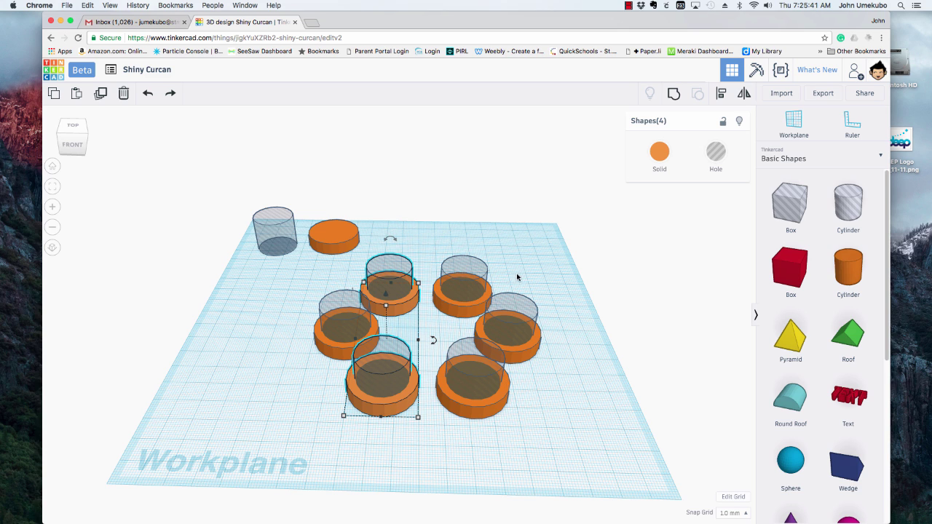
{"action": "key", "text": "Delete"}
{"action": "left_click_drag", "start_coordinate": [427, 240], "coordinate": [452, 439]}
{"action": "key", "text": "Delete"}
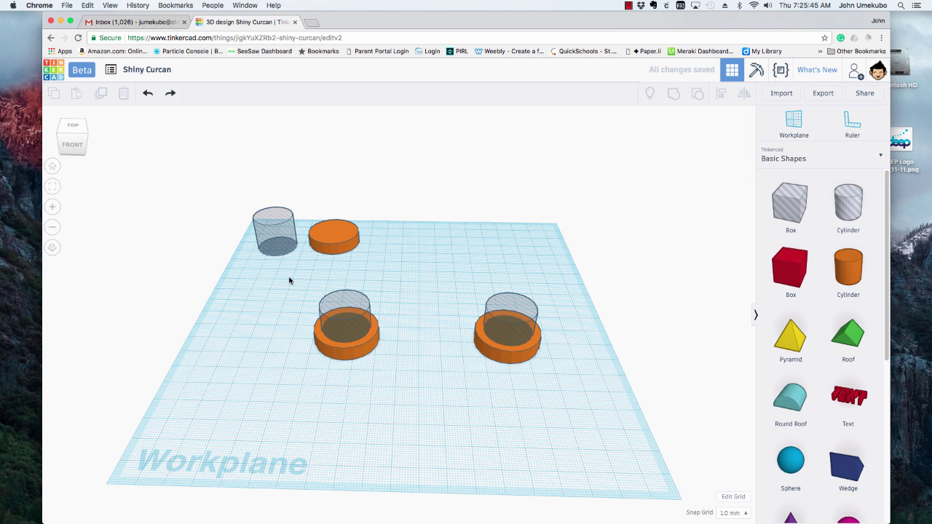
- Duplicate the two opposite disc-and-hole pairs in place and rotate the duplicates -24° in the workplane
{"action": "left_click_drag", "start_coordinate": [289, 278], "coordinate": [609, 393]}
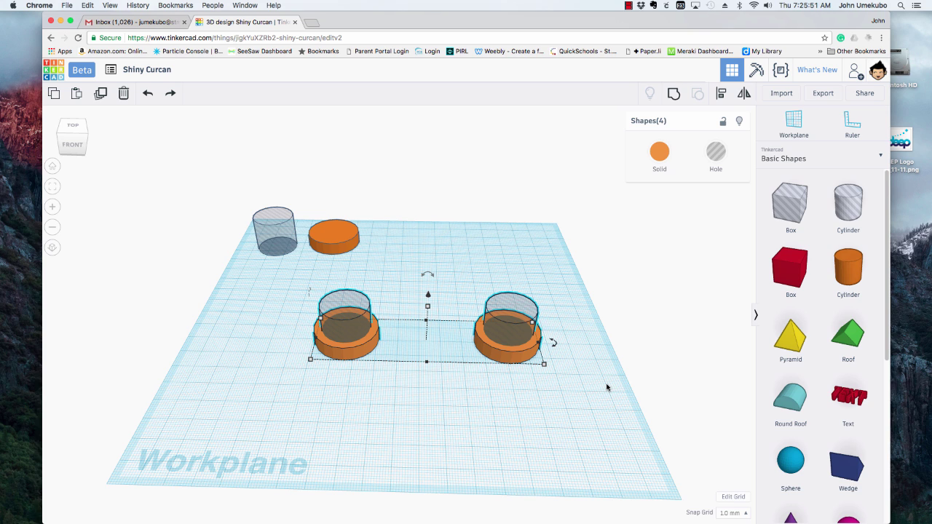
{"action": "key", "text": "ctrl+d"}
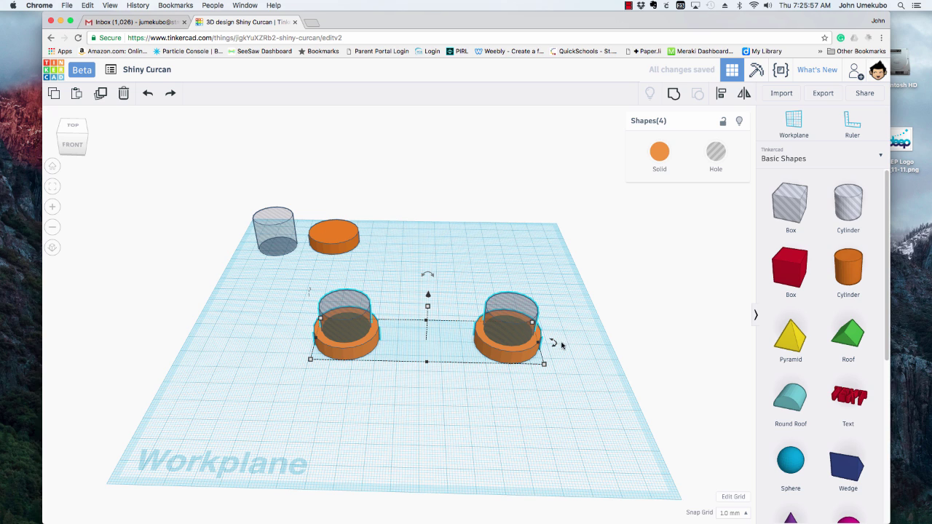
{"action": "left_click_drag", "start_coordinate": [554, 347], "coordinate": [581, 391]}
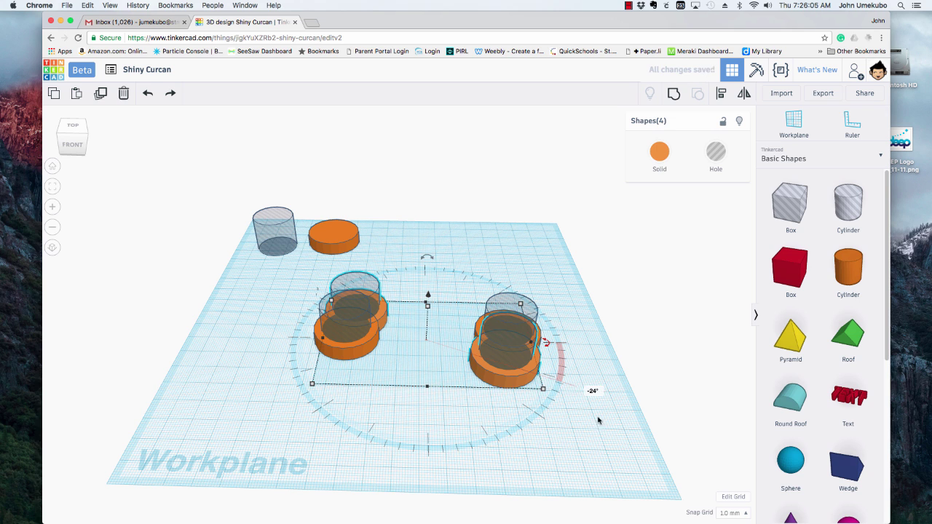
- Repeat the -24° rotated duplication of the opposite disc-and-hole pairs until the overlapping discs close into a full ring
{"action": "key", "text": "ctrl+d"}
{"action": "key", "text": "ctrl+d"}
{"action": "key", "text": "ctrl+d"}
{"action": "key", "text": "ctrl+d"}
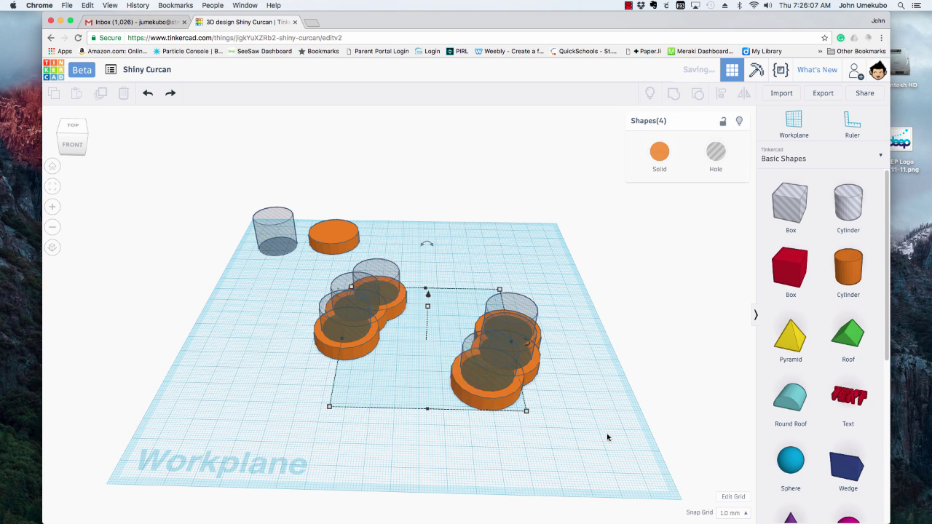
{"action": "key", "text": "ctrl+d"}
{"action": "key", "text": "ctrl+d"}
{"action": "key", "text": "ctrl+d"}
{"action": "key", "text": "ctrl+d"}
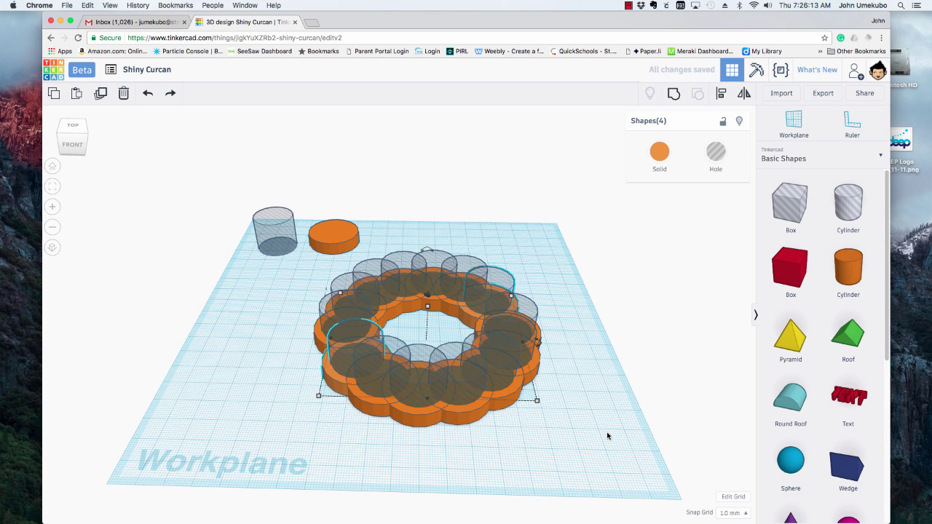
- Undo all the -24° rotated duplicates, going back to the two original opposite disc-and-hole pairs
{"action": "key", "text": "ctrl+z"}
{"action": "key", "text": "ctrl+z"}
{"action": "key", "text": "ctrl+z"}
{"action": "key", "text": "ctrl+z"}
{"action": "key", "text": "ctrl+z"}
{"action": "key", "text": "ctrl+z"}
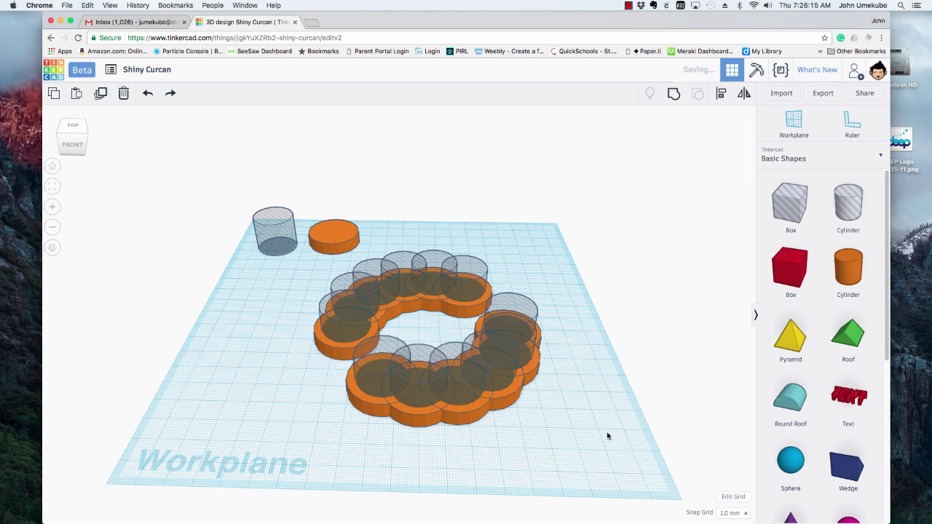
{"action": "key", "text": "ctrl+z"}
{"action": "key", "text": "ctrl+z"}
{"action": "key", "text": "ctrl+z"}
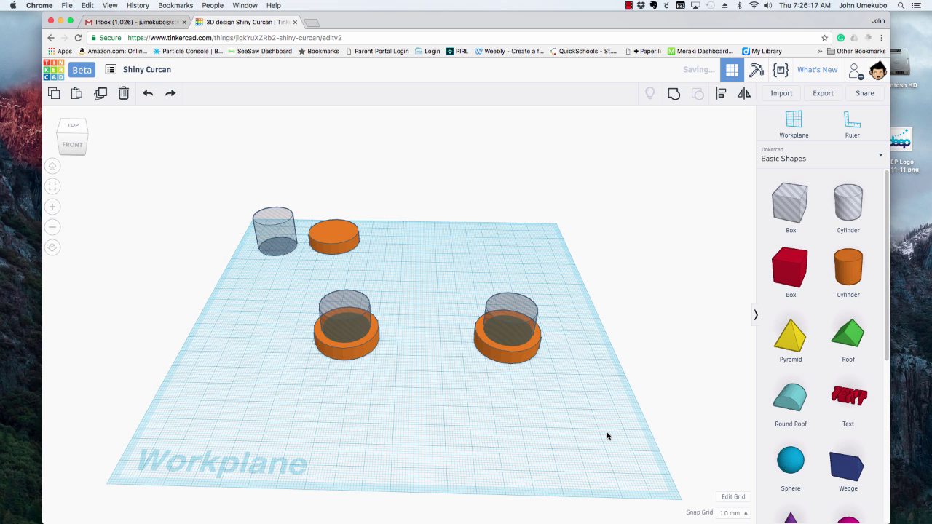
- Duplicate the two opposite disc-and-hole pairs in place, rotate the duplicates, and repeat the duplication to form an evenly spaced ring of six
{"action": "left_click_drag", "start_coordinate": [580, 404], "coordinate": [253, 290]}
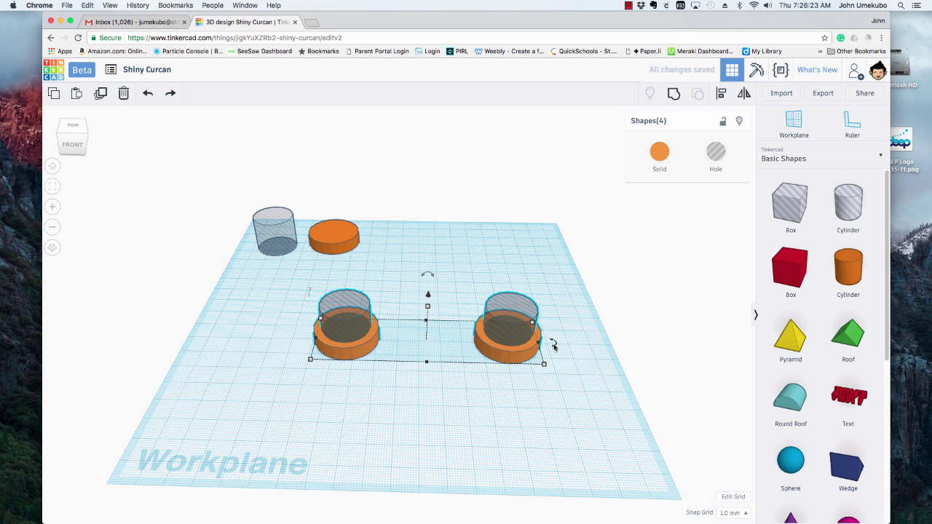
{"action": "left_click_drag", "start_coordinate": [554, 346], "coordinate": [546, 476]}
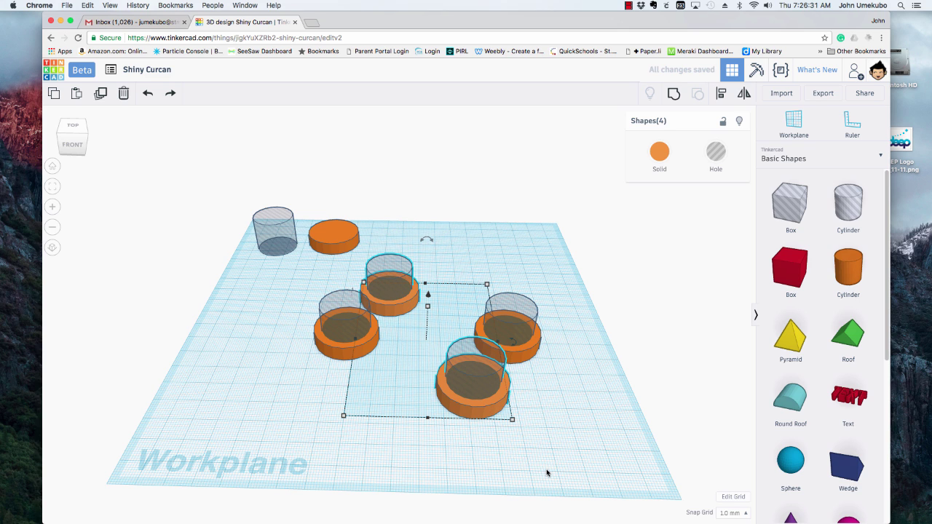
{"action": "key", "text": "super+d"}
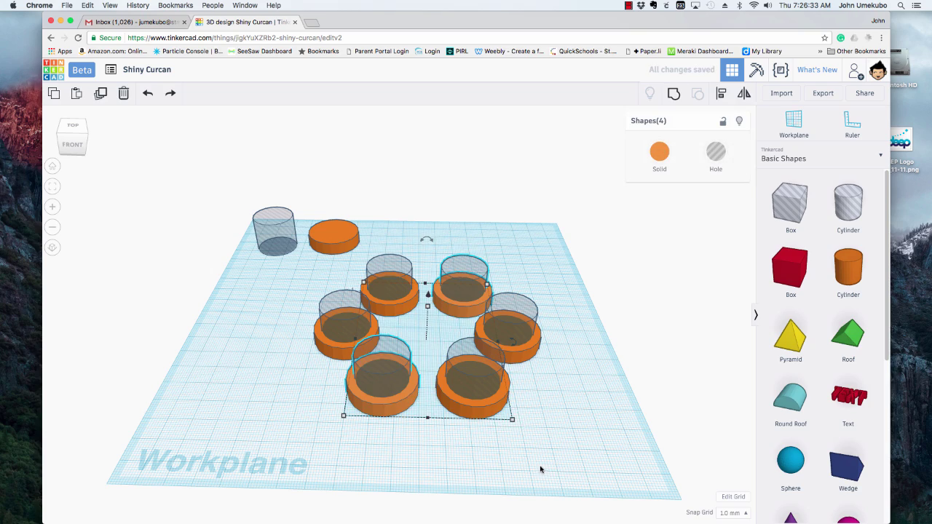
{"action": "left_click", "coordinate": [551, 447]}
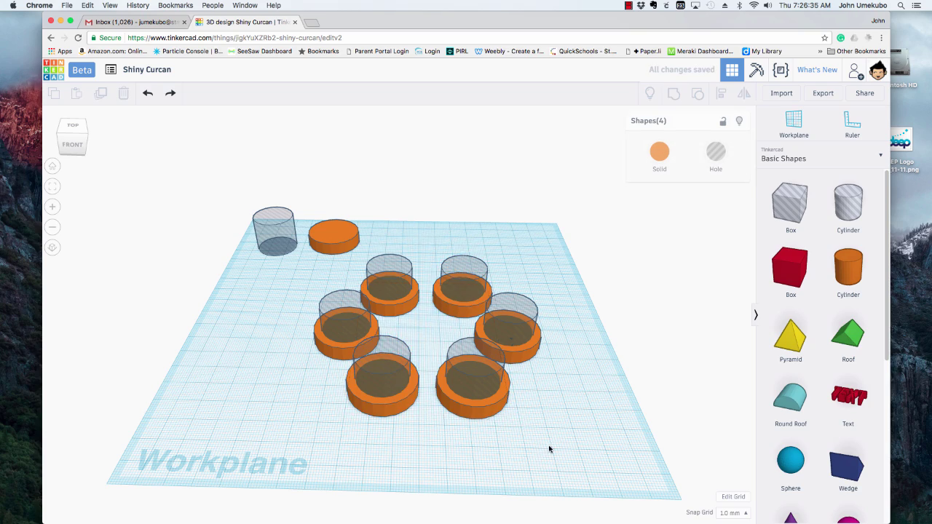
- Delete the back-left, front-left and right-hand disc-and-hole pairs from the ring of six
{"action": "mouse_move", "coordinate": [551, 448]}
{"action": "right_mouse_down"}
{"action": "mouse_move", "coordinate": [464, 494]}
{"action": "mouse_move", "coordinate": [575, 429]}
{"action": "mouse_move", "coordinate": [555, 448]}
{"action": "mouse_move", "coordinate": [550, 441]}
{"action": "right_mouse_up"}
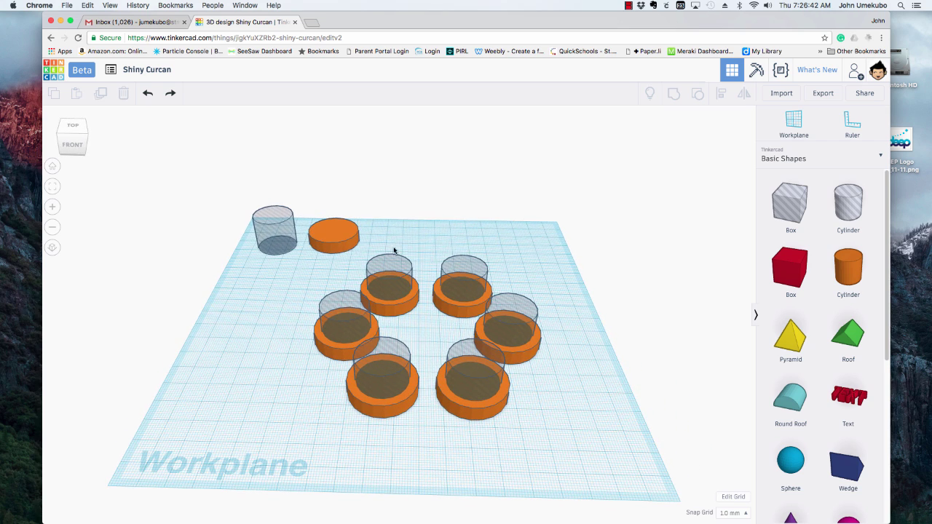
{"action": "left_click", "coordinate": [412, 300]}
{"action": "key", "text": "Delete"}
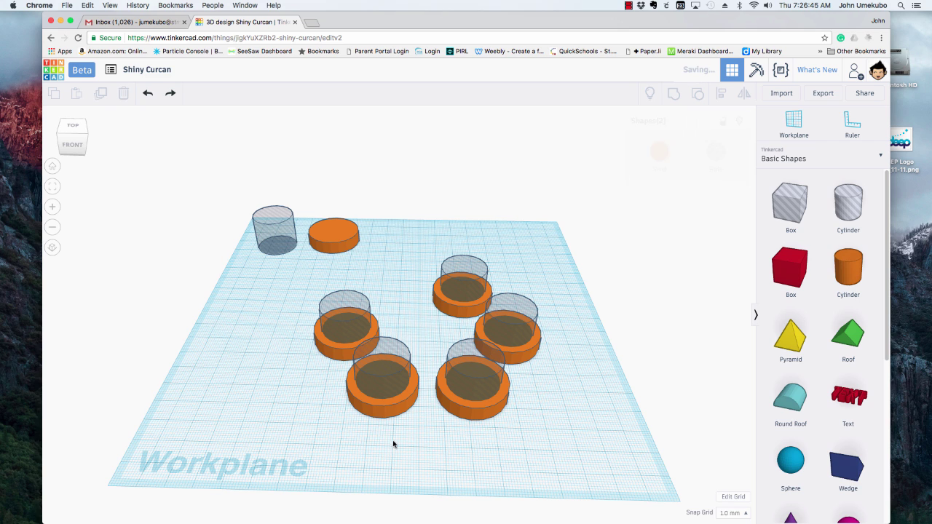
{"action": "left_click", "coordinate": [367, 377]}
{"action": "key", "text": "Delete"}
{"action": "left_click", "coordinate": [503, 327]}
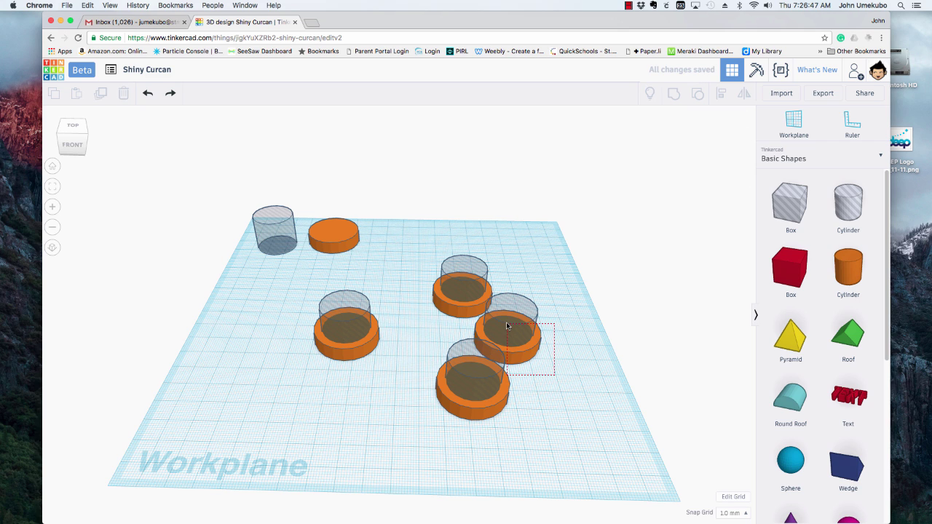
{"action": "key", "text": "Delete"}
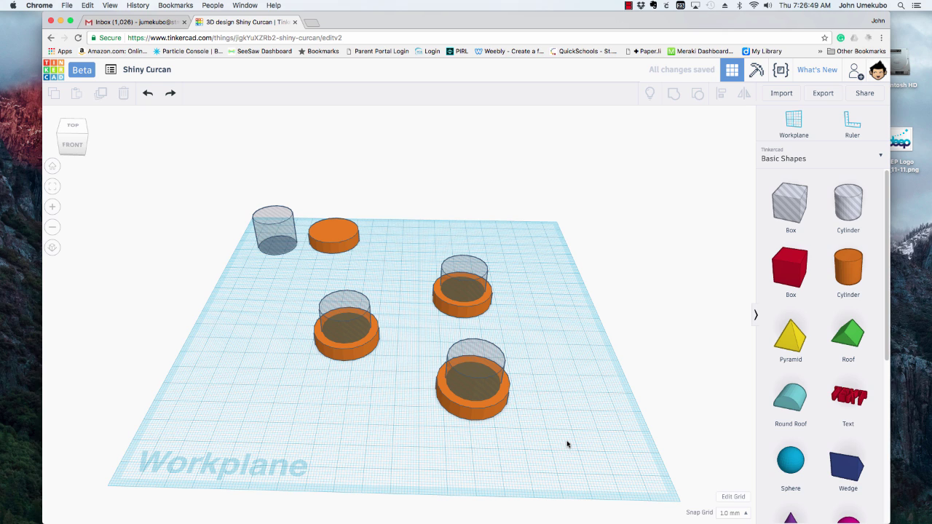
- Undo the deletions to restore all six disc-and-hole pairs
{"action": "key", "text": "super+z"}
{"action": "key", "text": "super+z"}
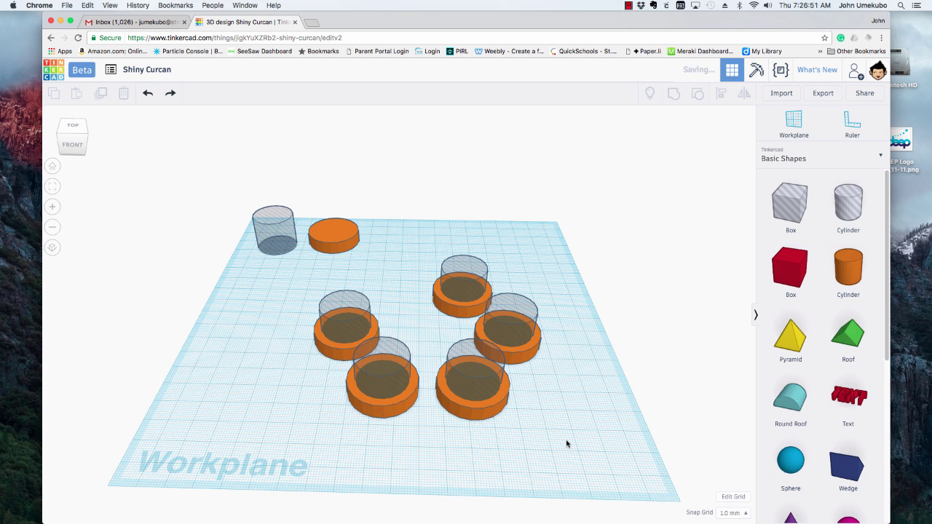
{"action": "key", "text": "super+z"}
{"action": "key", "text": "super+z"}
- Group the six discs and their hole cylinders into one shape and move it 14 mm to the left on the workplane
{"action": "right_click_drag", "start_coordinate": [566, 429], "coordinate": [573, 449]}
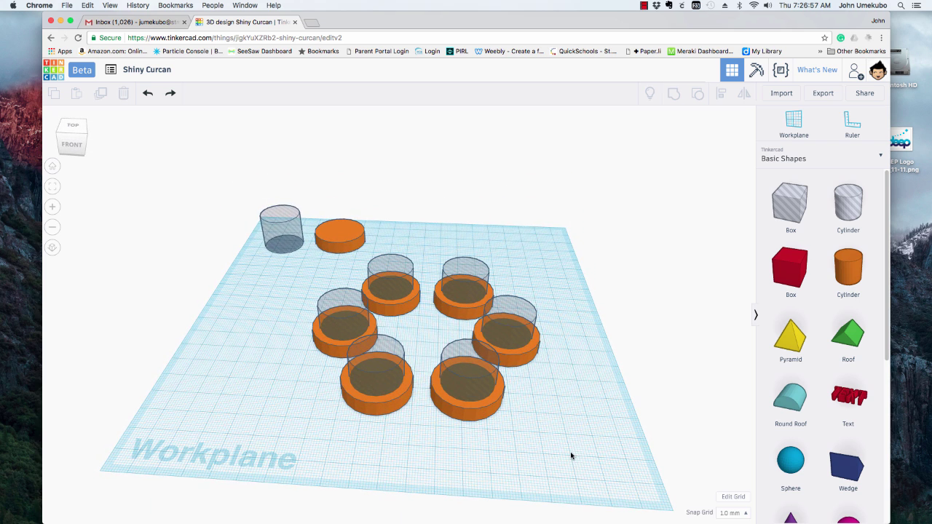
{"action": "left_click_drag", "start_coordinate": [571, 453], "coordinate": [297, 266]}
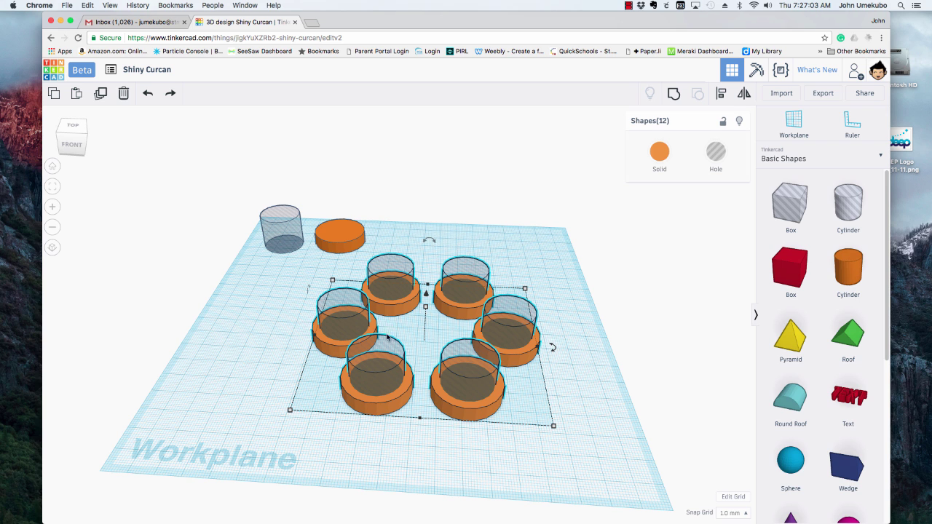
{"action": "left_click", "coordinate": [674, 93]}
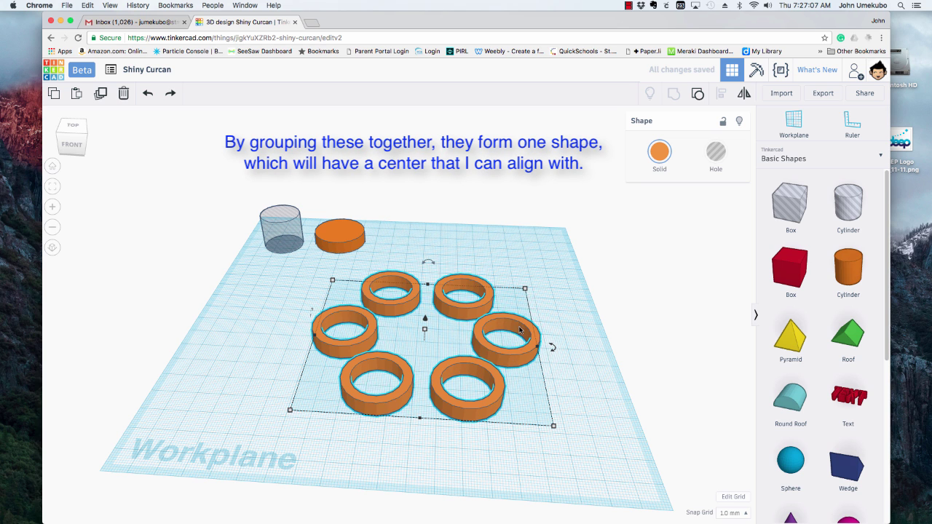
{"action": "left_click_drag", "start_coordinate": [518, 363], "coordinate": [457, 392]}
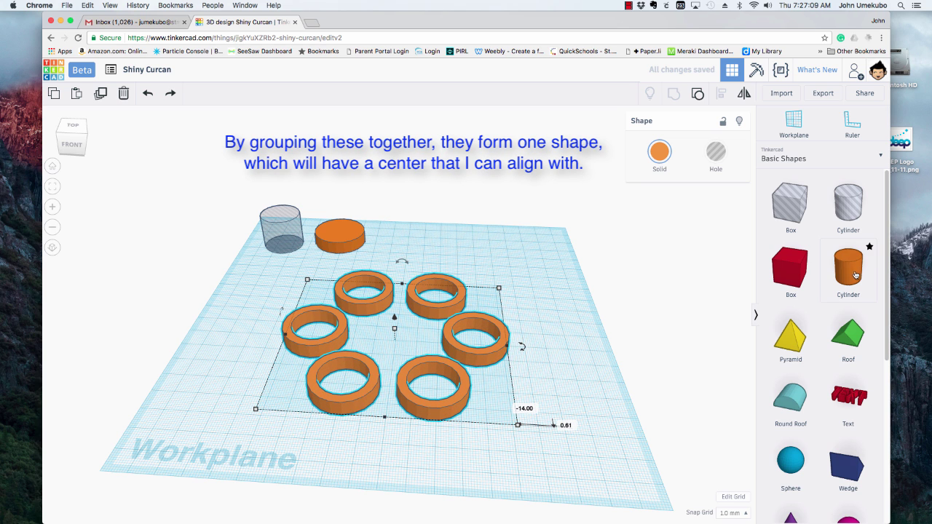
- Add a flat solid cylinder 50 mm in diameter and position it in the middle of the six grouped rings
{"action": "left_click_drag", "start_coordinate": [853, 275], "coordinate": [486, 409]}
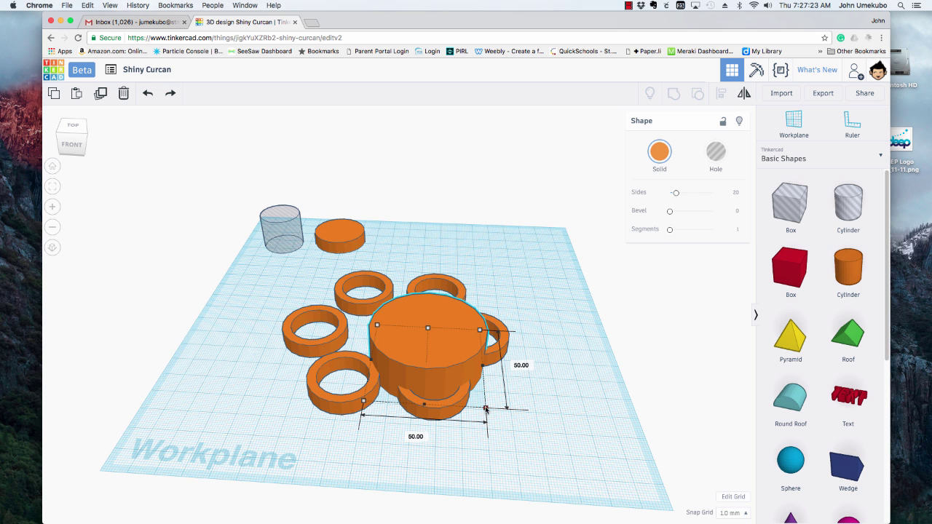
{"action": "left_click_drag", "start_coordinate": [449, 348], "coordinate": [391, 332]}
{"action": "left_click_drag", "start_coordinate": [390, 330], "coordinate": [390, 328]}
{"action": "right_click_drag", "start_coordinate": [518, 358], "coordinate": [521, 415]}
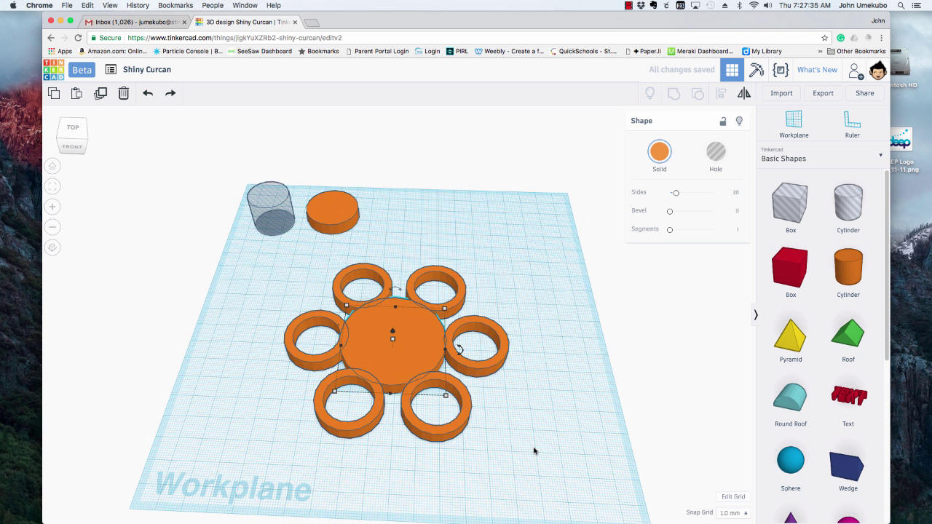
- Align the central cylinder and the ring group to their common centre in both workplane directions
{"action": "left_click_drag", "start_coordinate": [534, 452], "coordinate": [250, 260]}
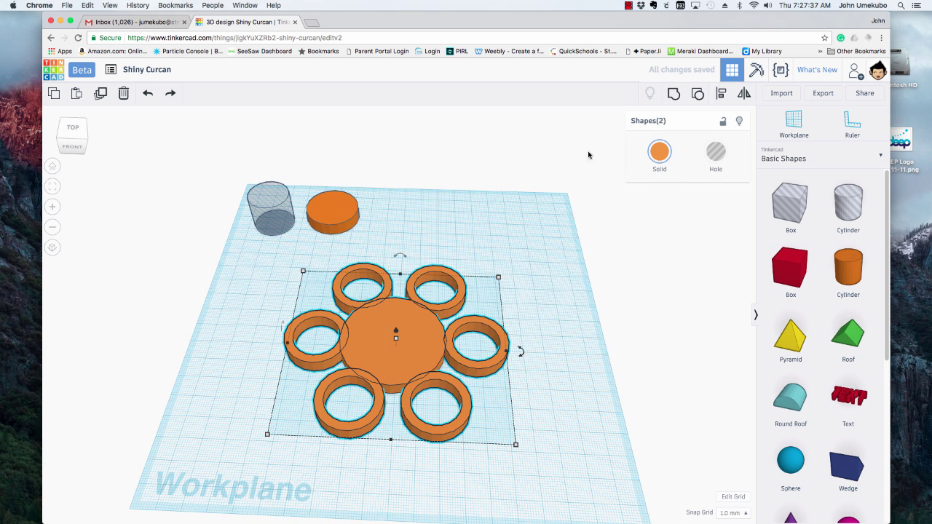
{"action": "left_click", "coordinate": [721, 93]}
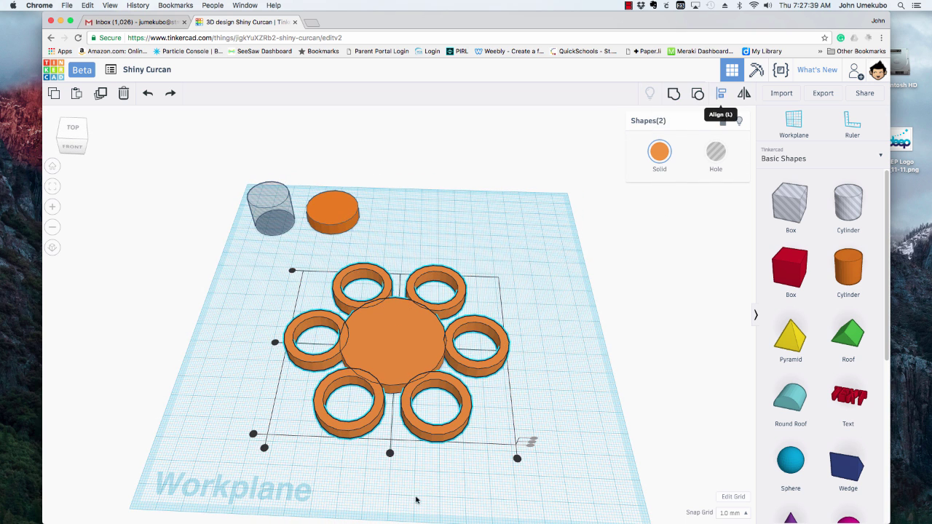
{"action": "left_click", "coordinate": [390, 453]}
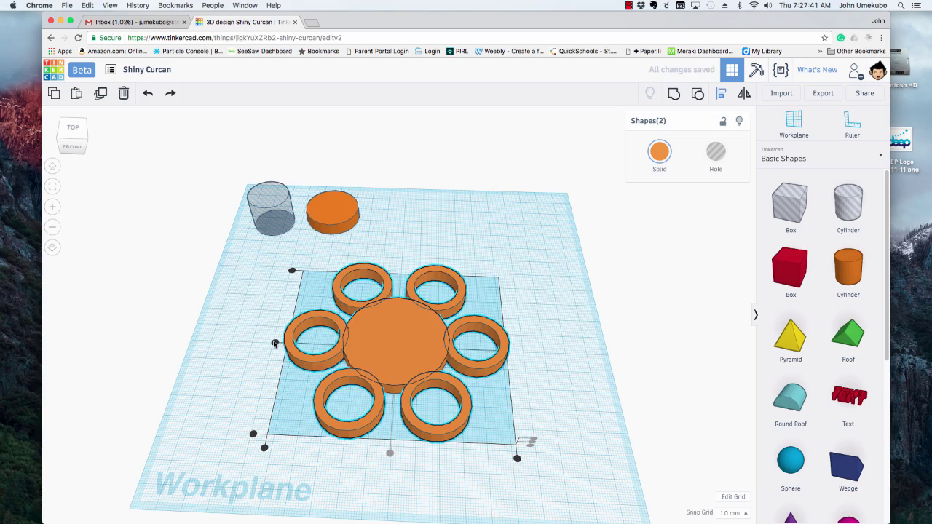
{"action": "left_click", "coordinate": [275, 344]}
{"action": "left_click", "coordinate": [252, 309]}
{"action": "mouse_move", "coordinate": [252, 308]}
{"action": "right_mouse_down"}
{"action": "mouse_move", "coordinate": [338, 376]}
{"action": "mouse_move", "coordinate": [455, 369]}
{"action": "mouse_move", "coordinate": [327, 358]}
{"action": "mouse_move", "coordinate": [274, 337]}
{"action": "mouse_move", "coordinate": [245, 298]}
{"action": "mouse_move", "coordinate": [262, 306]}
{"action": "right_mouse_up"}
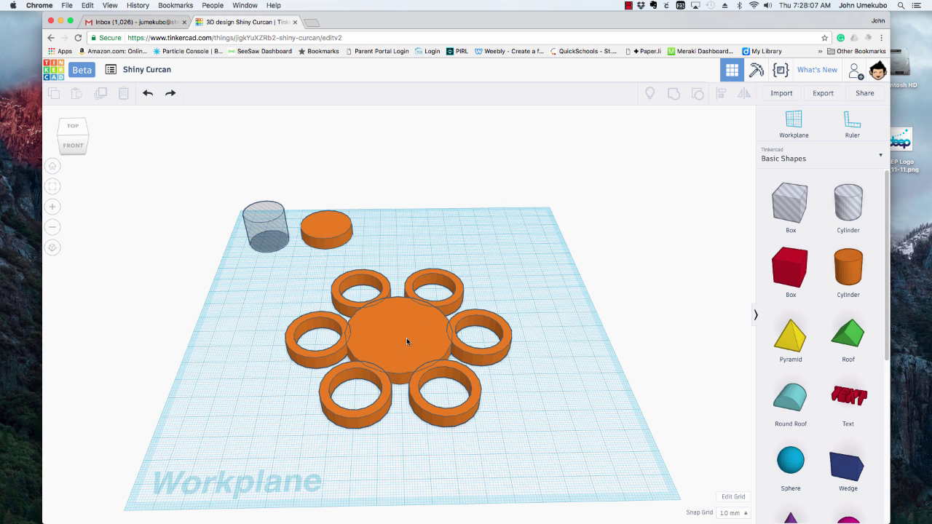
{"action": "mouse_move", "coordinate": [524, 375]}
{"action": "right_mouse_down"}
{"action": "mouse_move", "coordinate": [408, 392]}
{"action": "mouse_move", "coordinate": [539, 364]}
{"action": "right_mouse_up"}
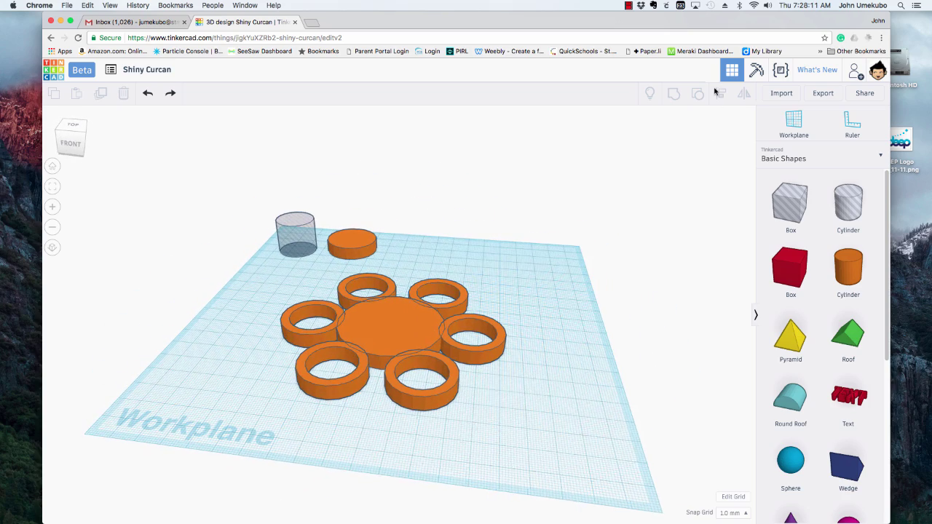